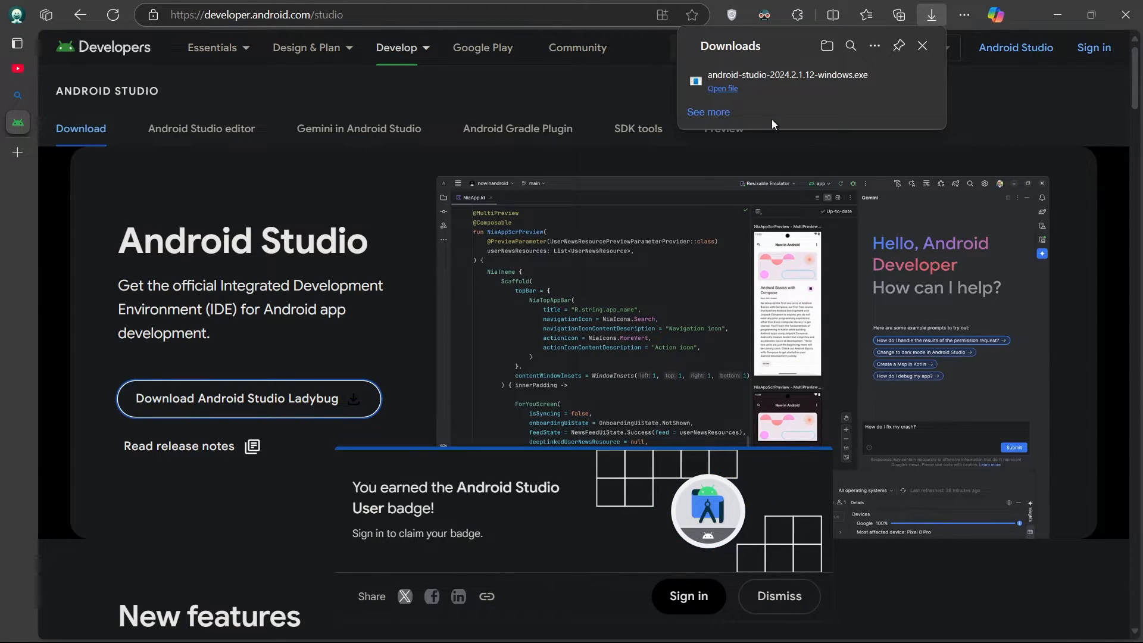
Step: Switch to the Downloads folder in File Explorer and launch the android-studio-2024.2.1.12-windows installer
mouse_move(325, 623)
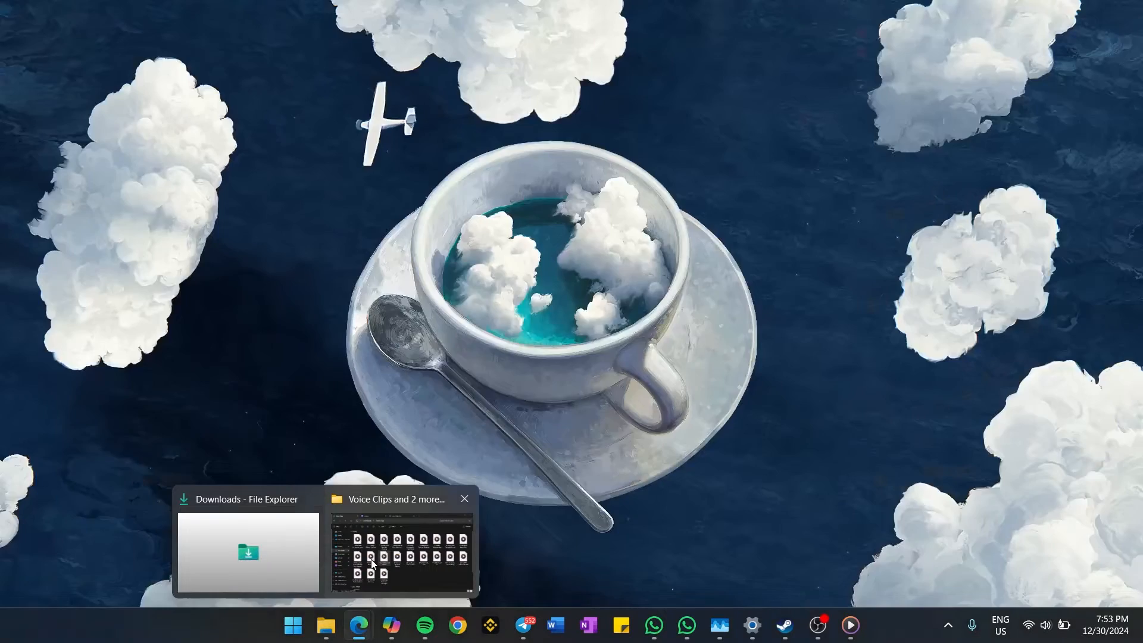
click(292, 581)
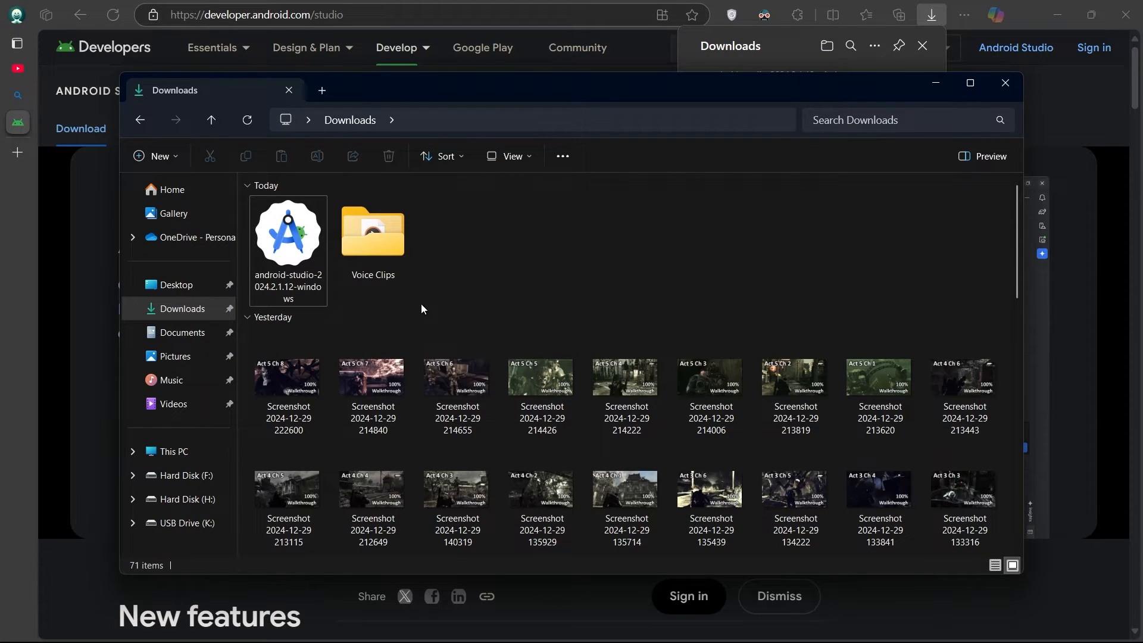
double_click(300, 265)
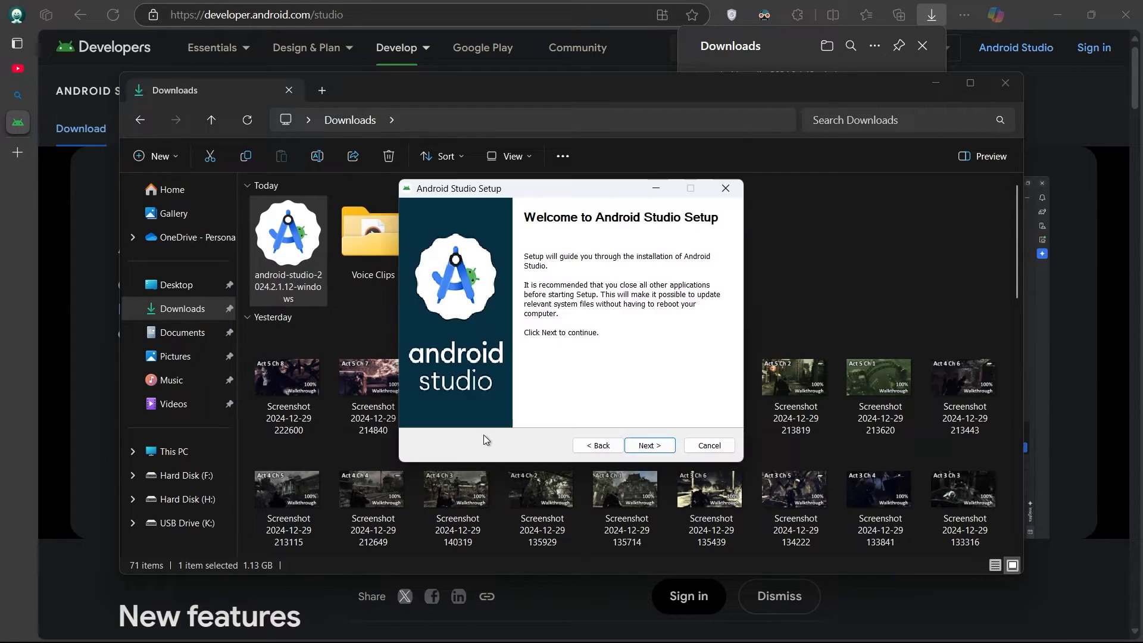
Step: Install Android Studio with the Android Virtual Device component in C:\Program Files\Android\Android Studio, using the Android Studio Start menu folder
click(650, 445)
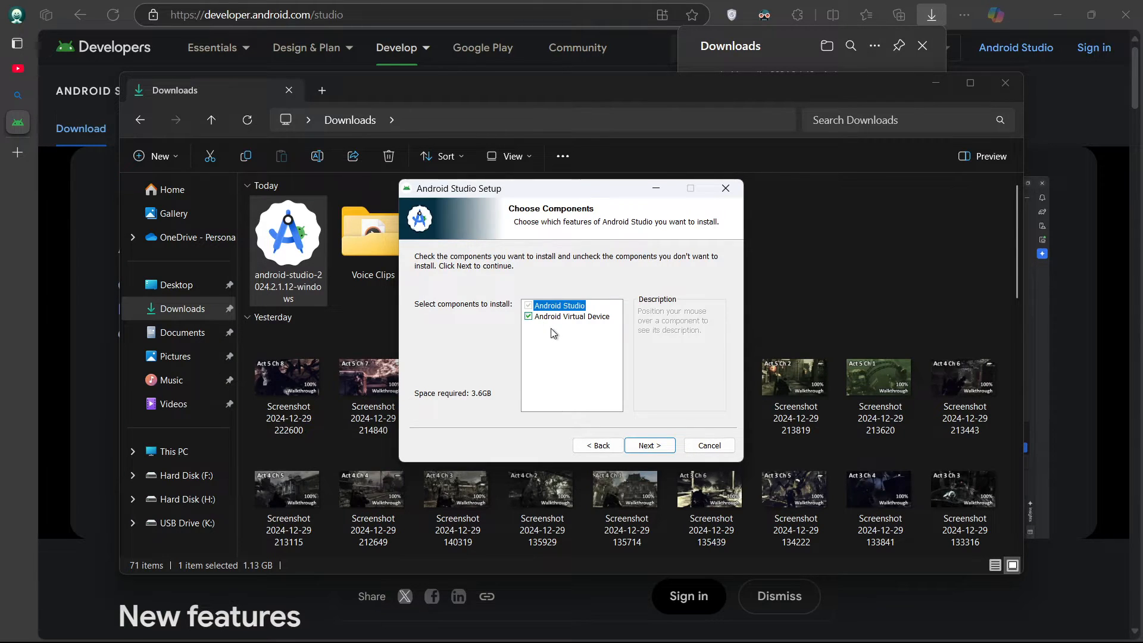
click(639, 447)
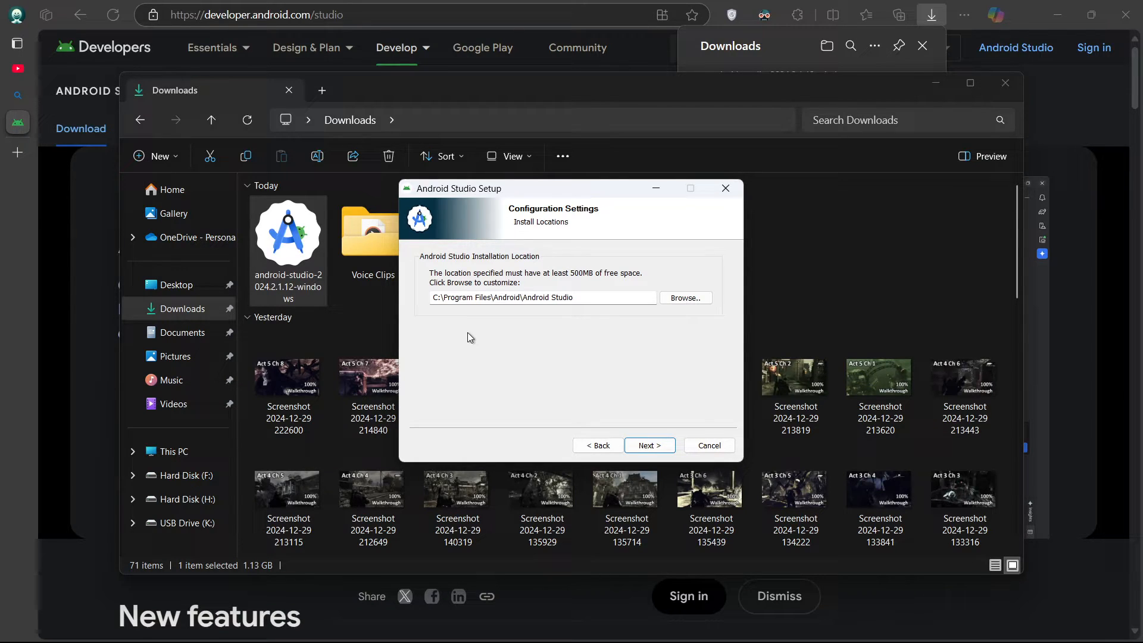
click(655, 446)
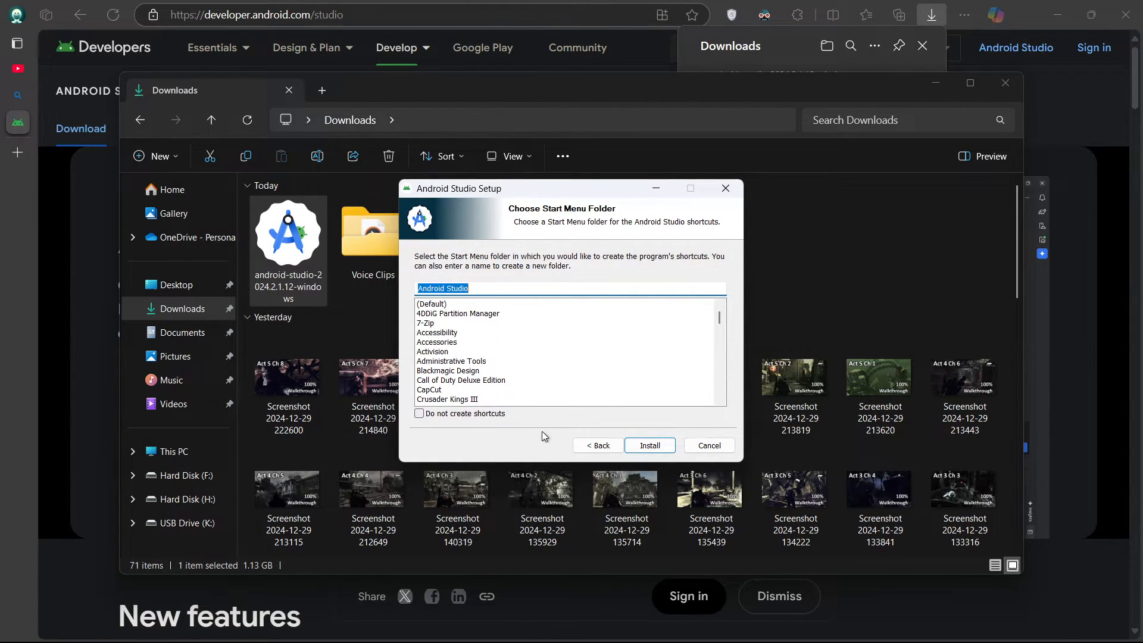
click(653, 446)
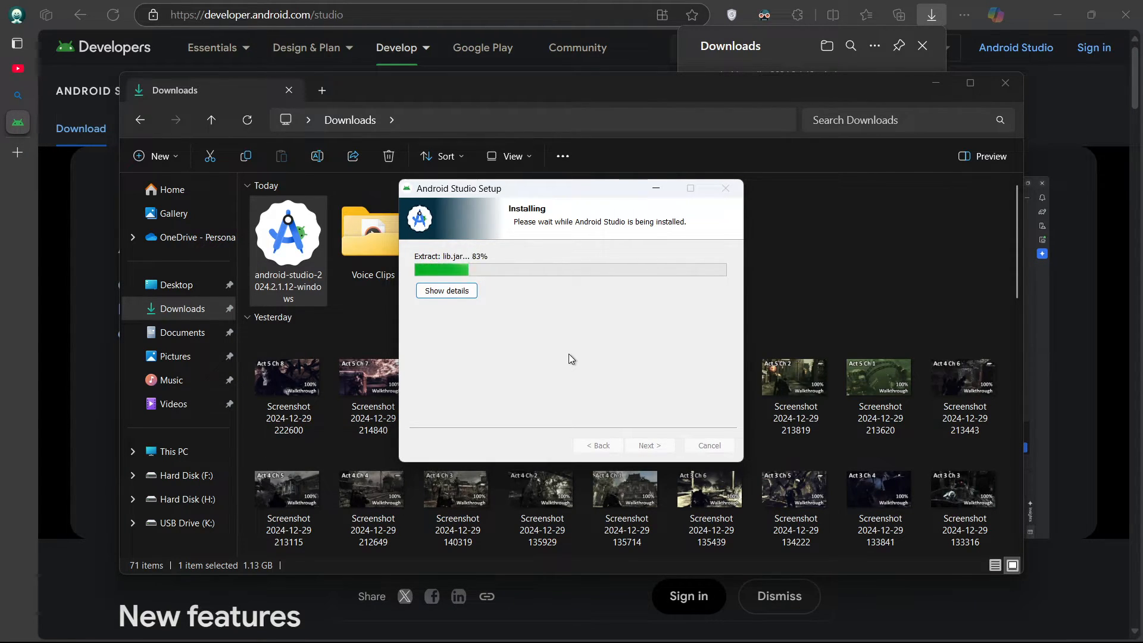
click(446, 291)
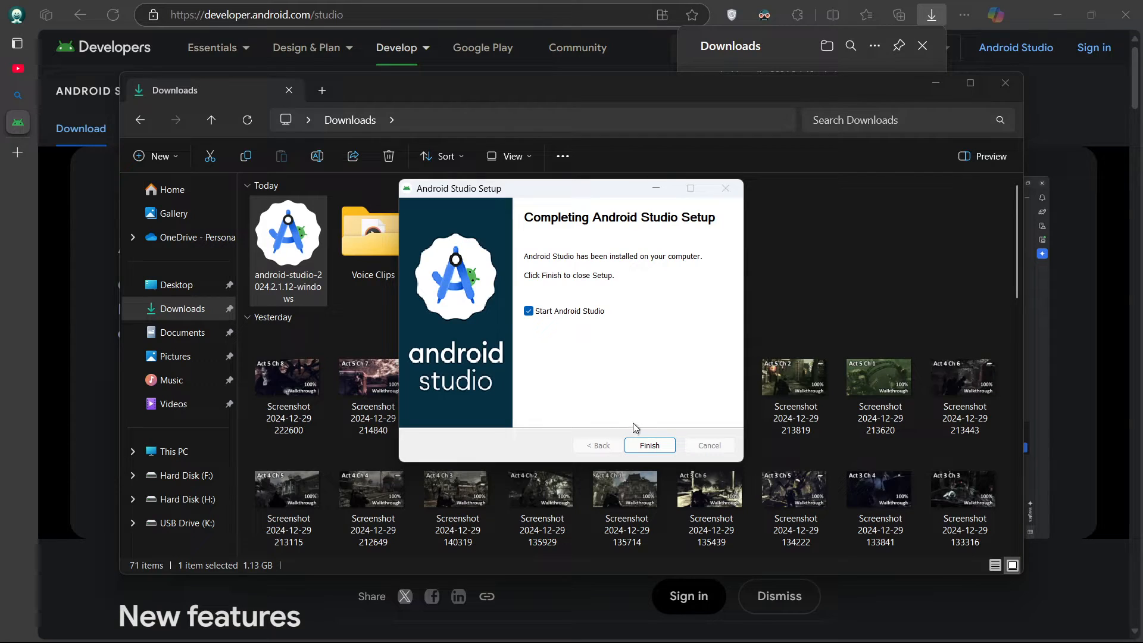
Step: Finish setup with Start Android Studio enabled, clear away the open windows, and decline sending usage statistics to Google
click(644, 444)
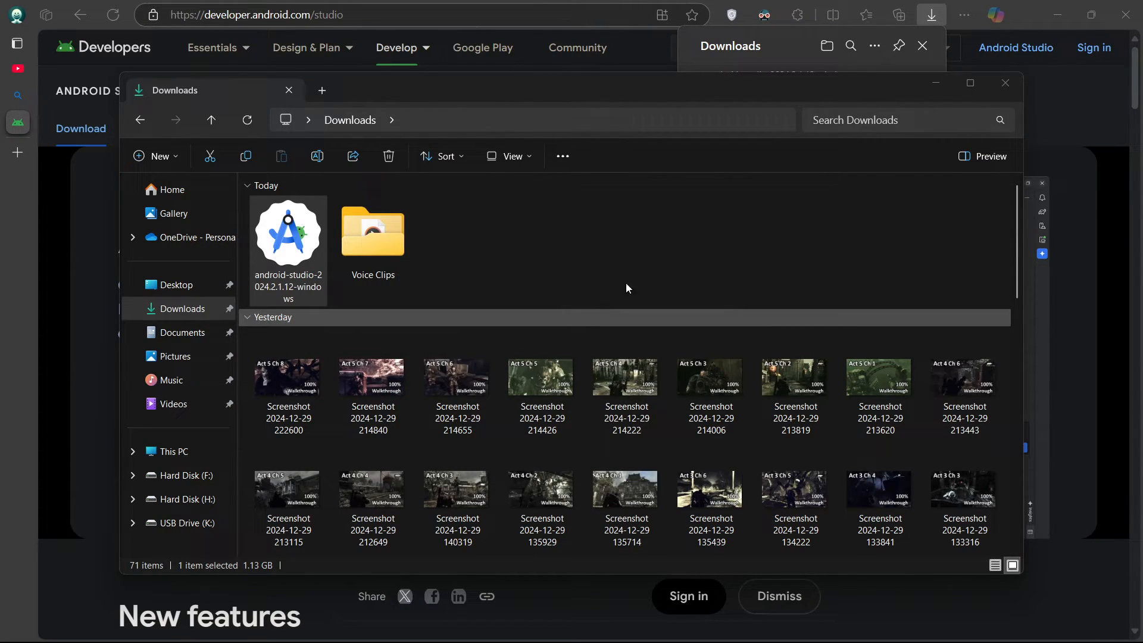
click(1006, 82)
click(1064, 13)
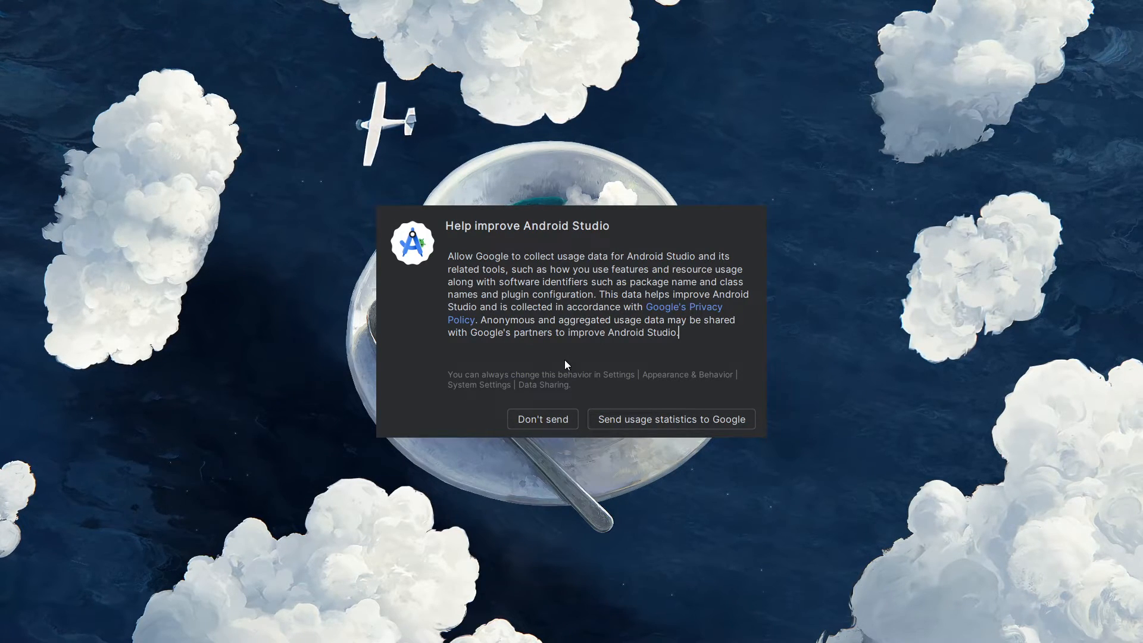
click(538, 418)
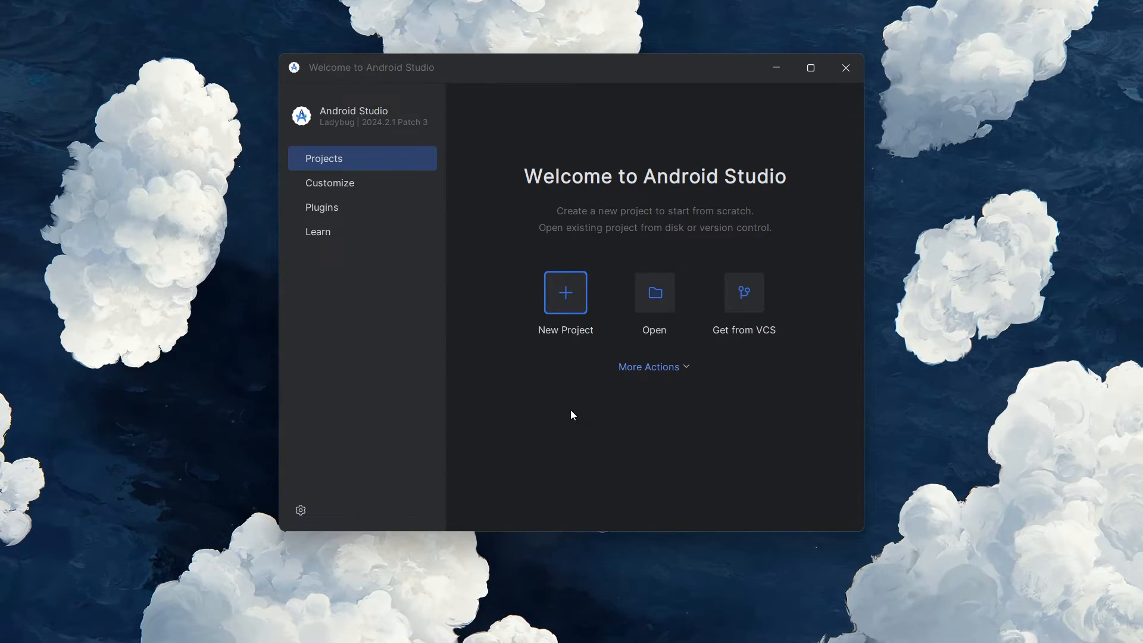
Step: Start a new virtual device from the Virtual Device Manager with the Pixel 9 Pro phone as its hardware
drag(581, 77, 581, 110)
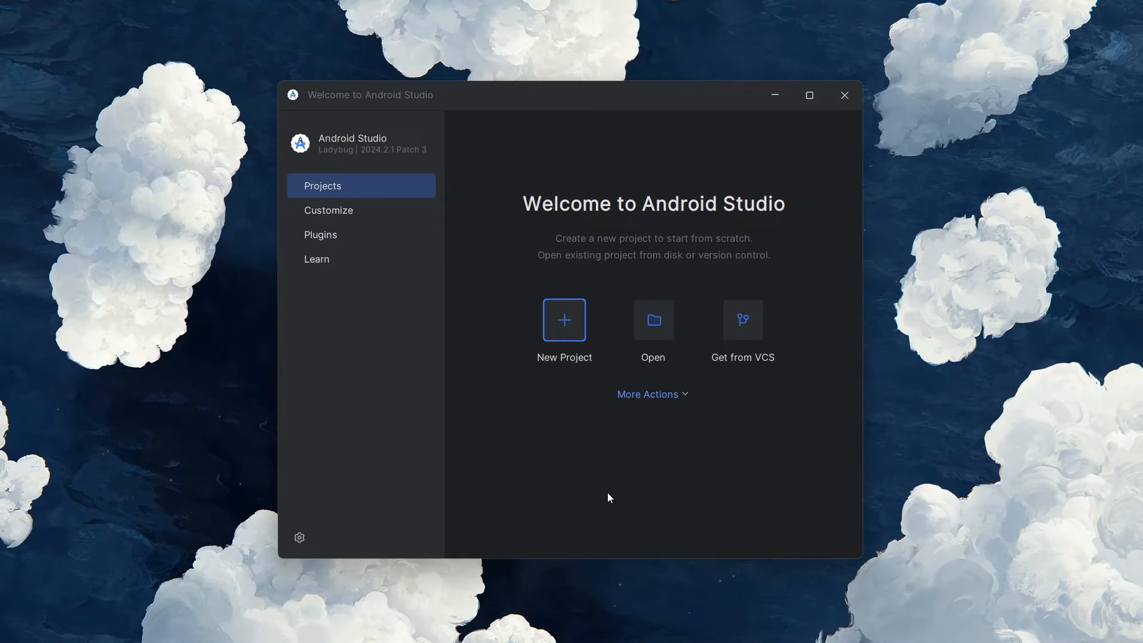
click(650, 401)
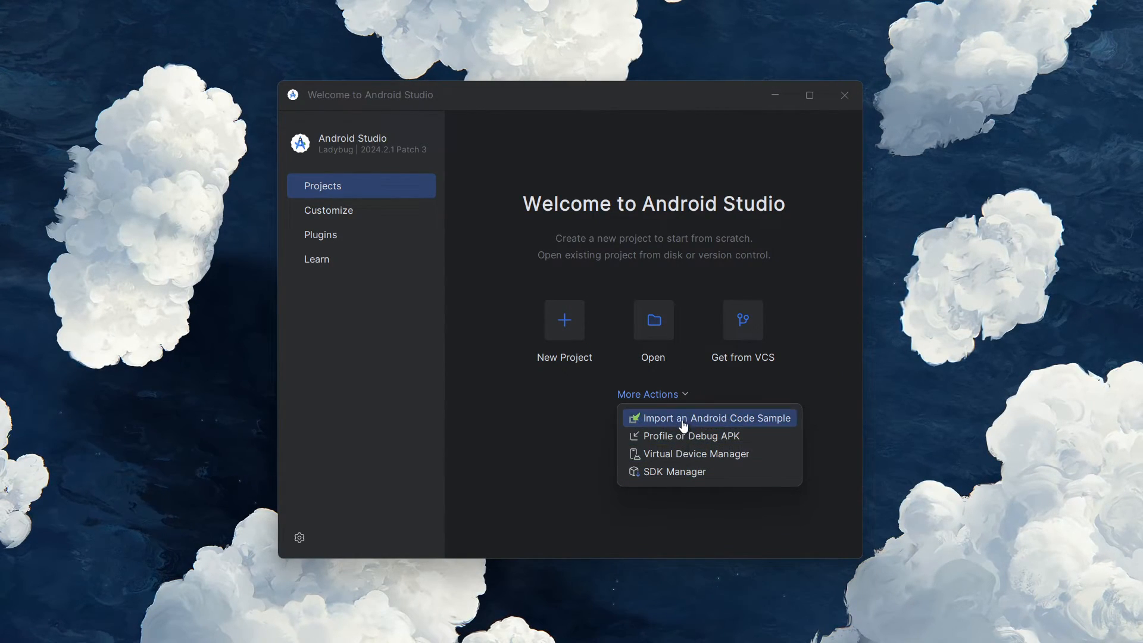
click(683, 453)
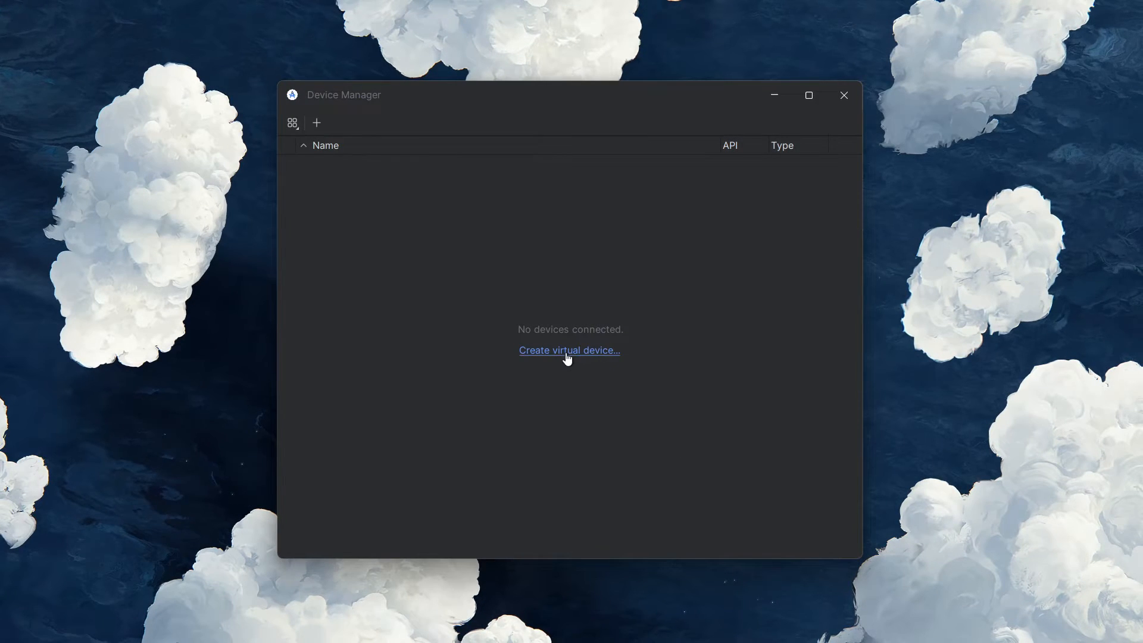
click(567, 351)
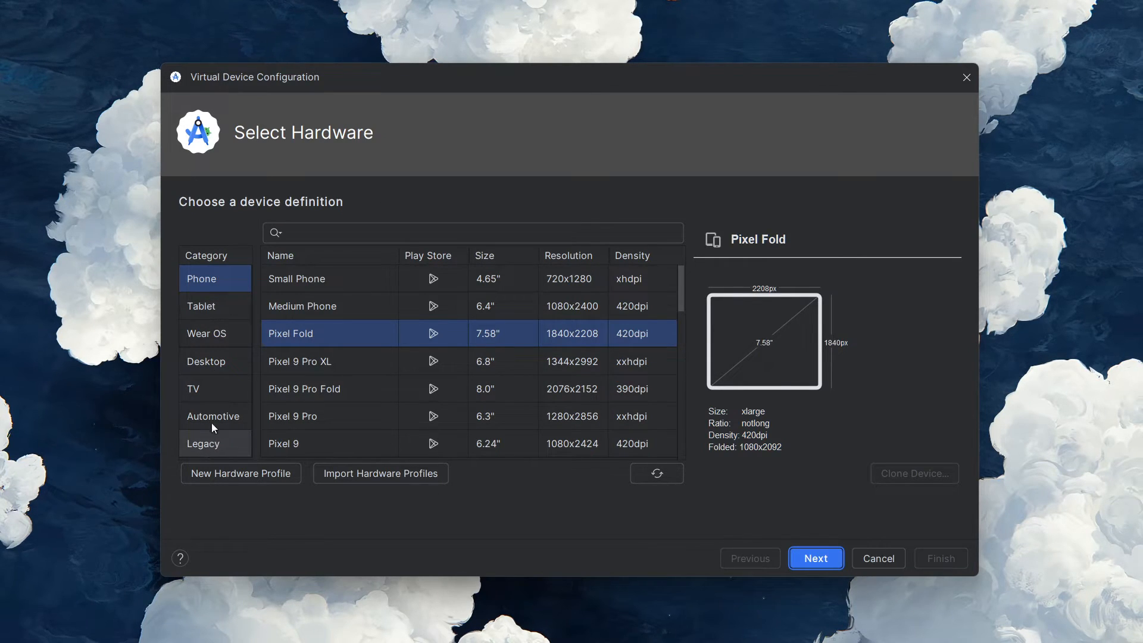
click(324, 415)
click(815, 557)
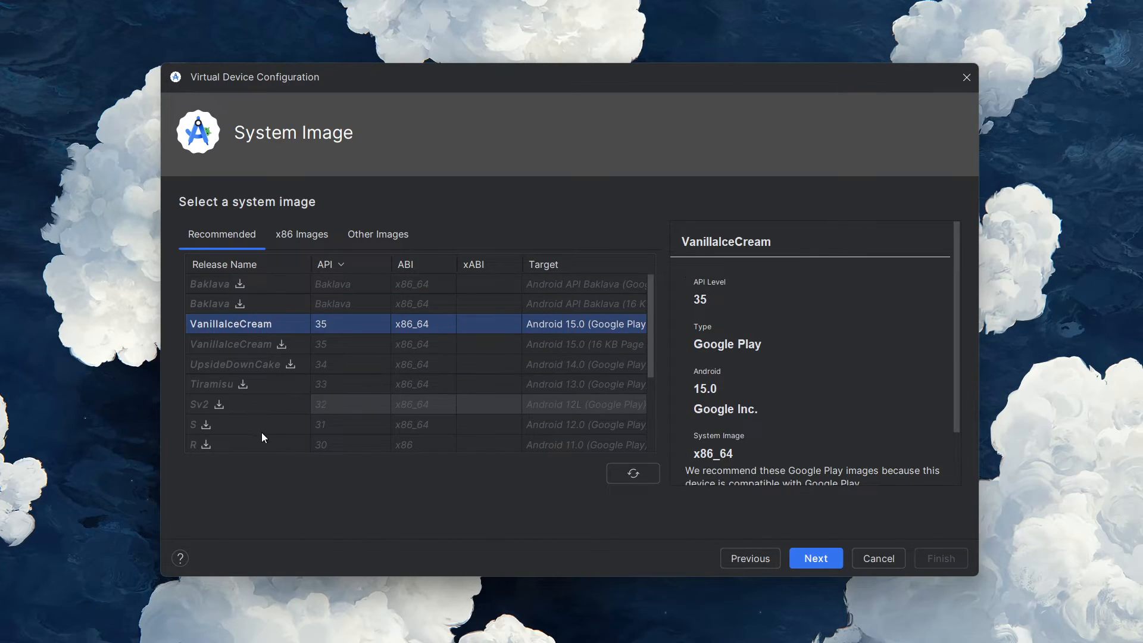
Step: Use the VanillaIceCream API 35 x86_64 system image and finish creating the virtual device named Pixel 9 Pro API 35
scroll(648, 358, down, 3)
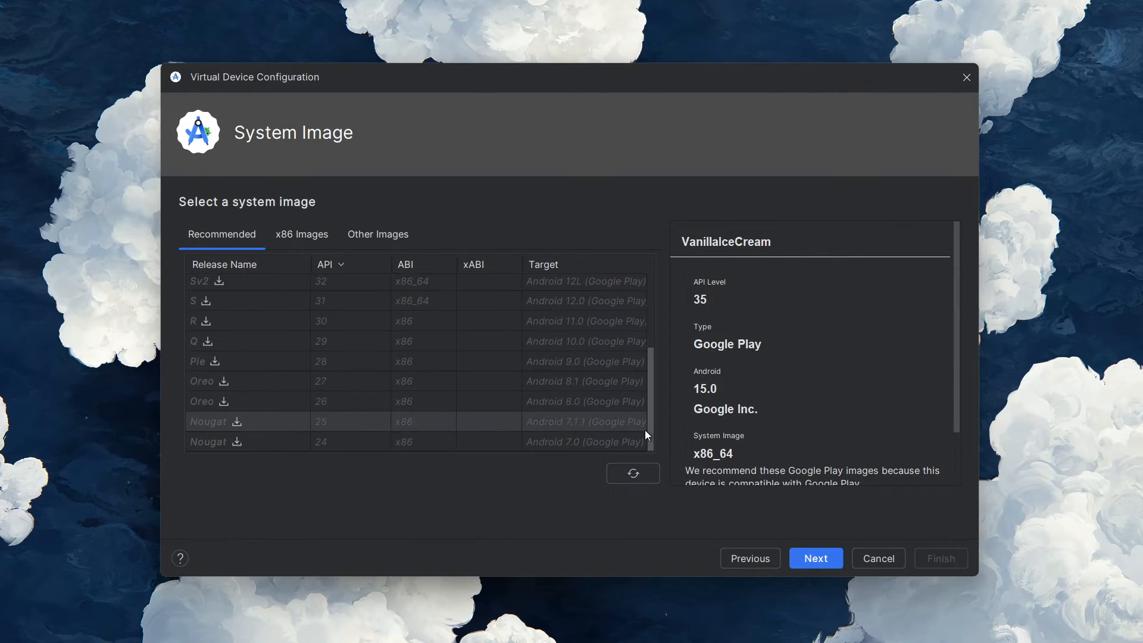
scroll(647, 346, up, 3)
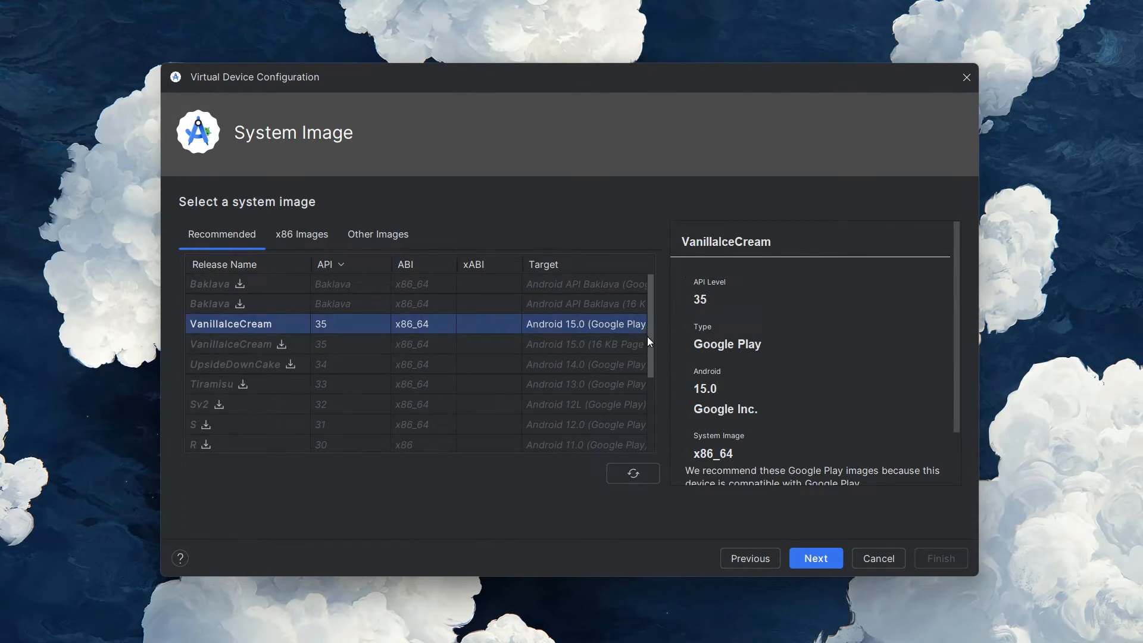
click(814, 556)
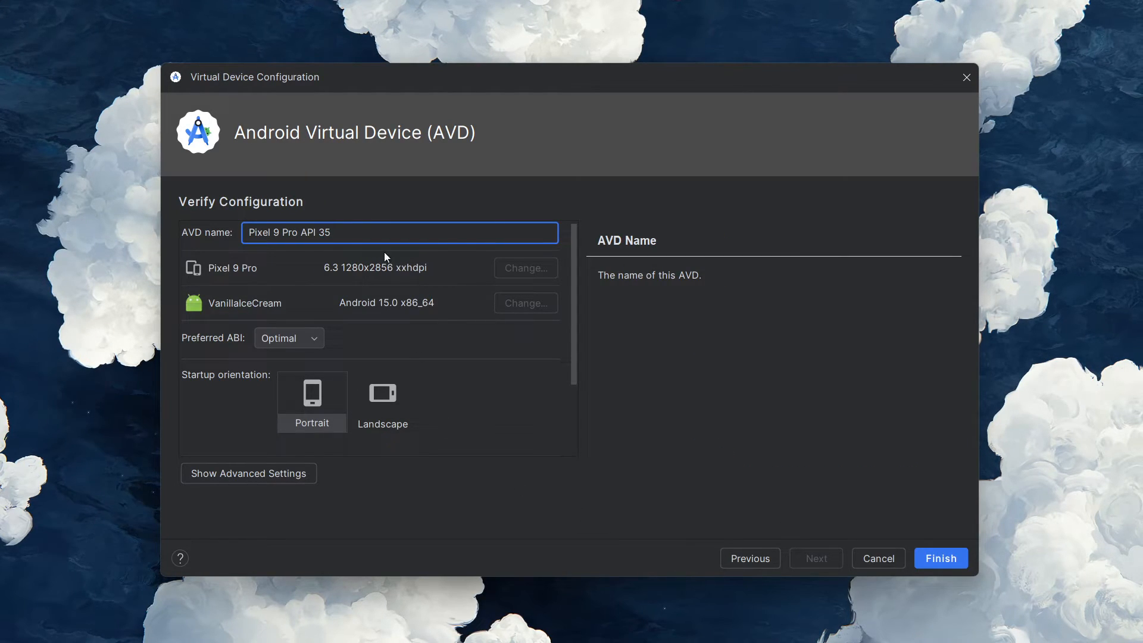
click(941, 558)
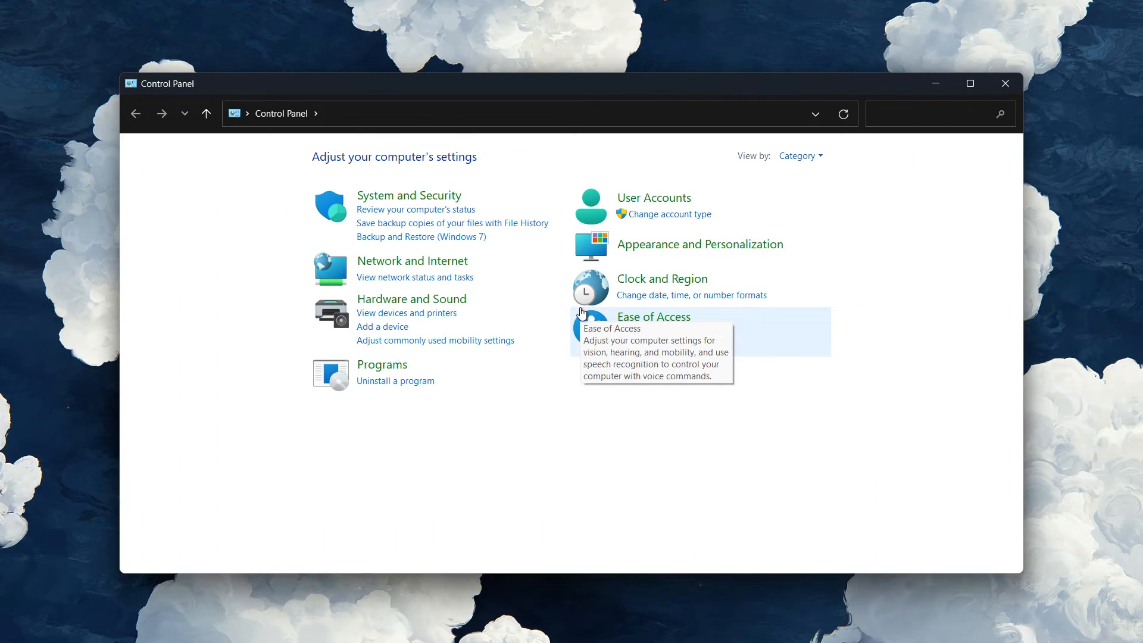
Step: In Control Panel, open the Windows Features list and turn on Windows Hypervisor Platform
click(388, 365)
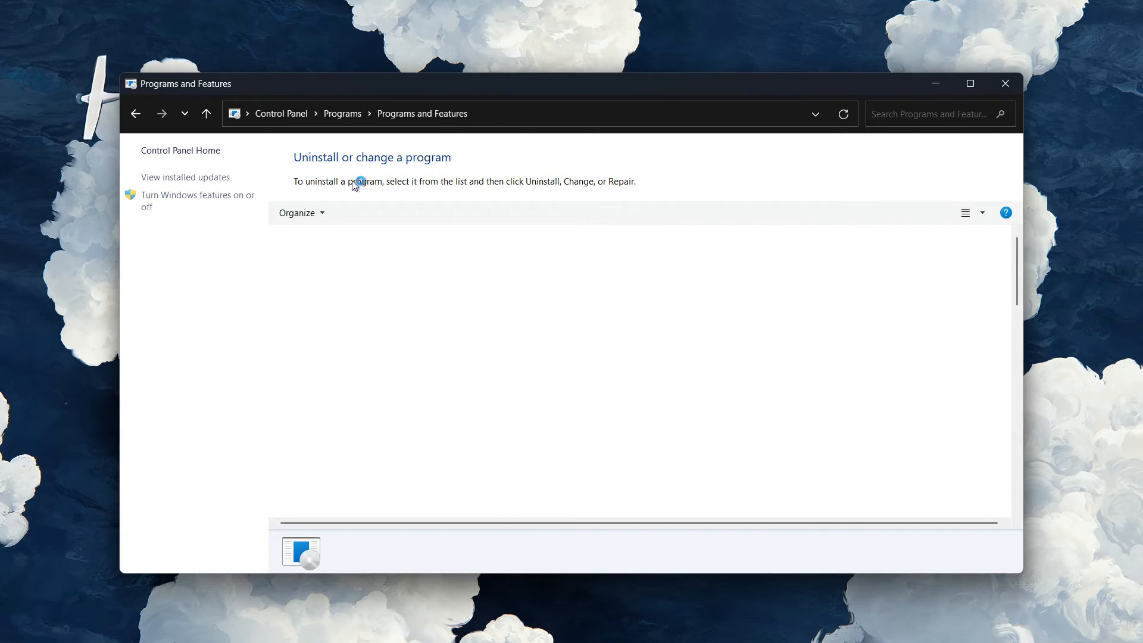
click(194, 202)
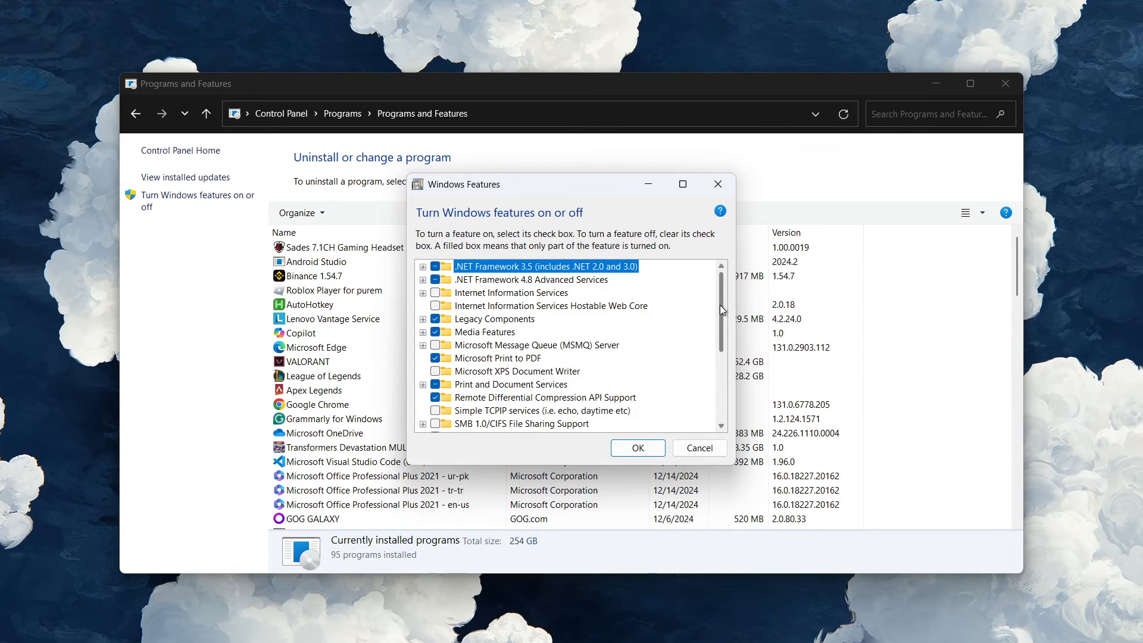
drag(720, 305, 719, 357)
click(435, 357)
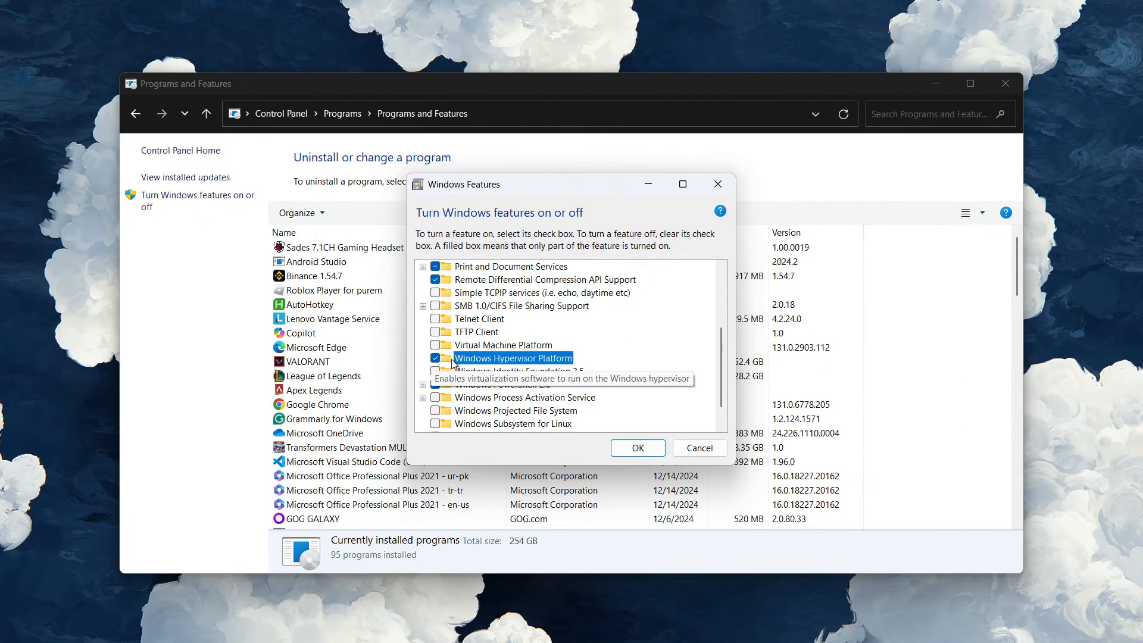
drag(720, 361, 731, 301)
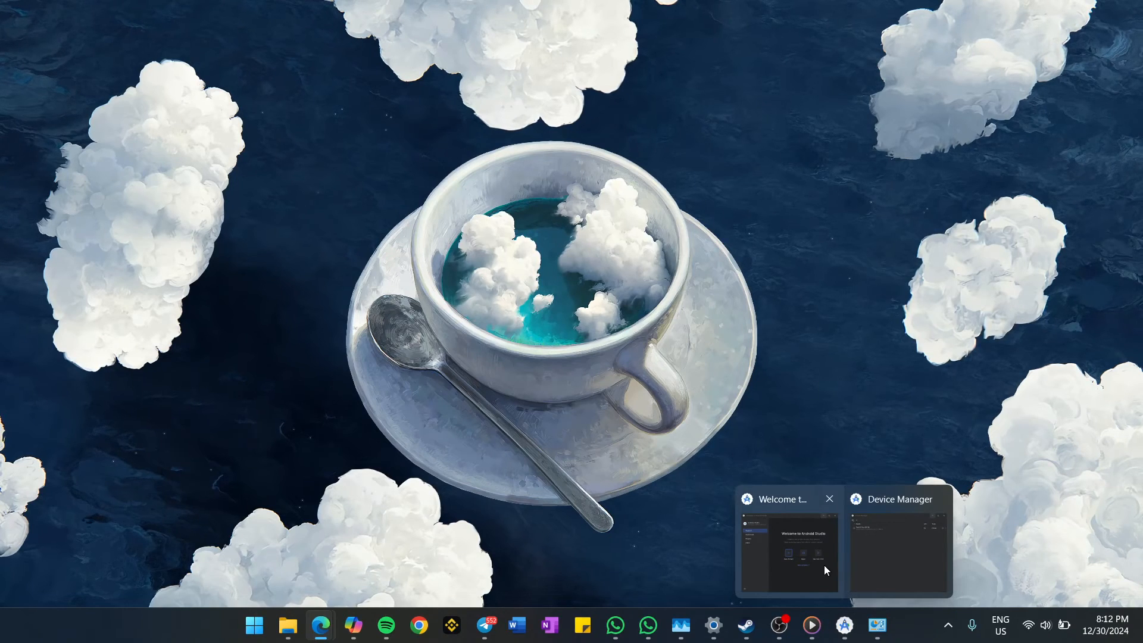
Step: Switch back to Android Studio's Device Manager, start the Pixel 9 Pro API 35 virtual device, and close the manager
click(823, 566)
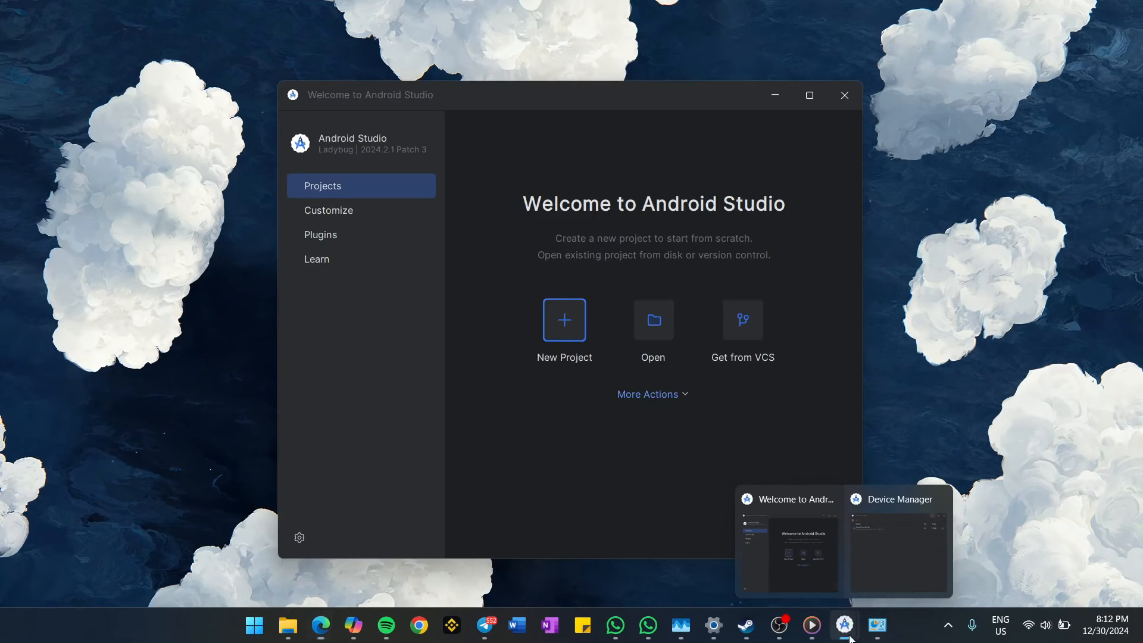
click(873, 570)
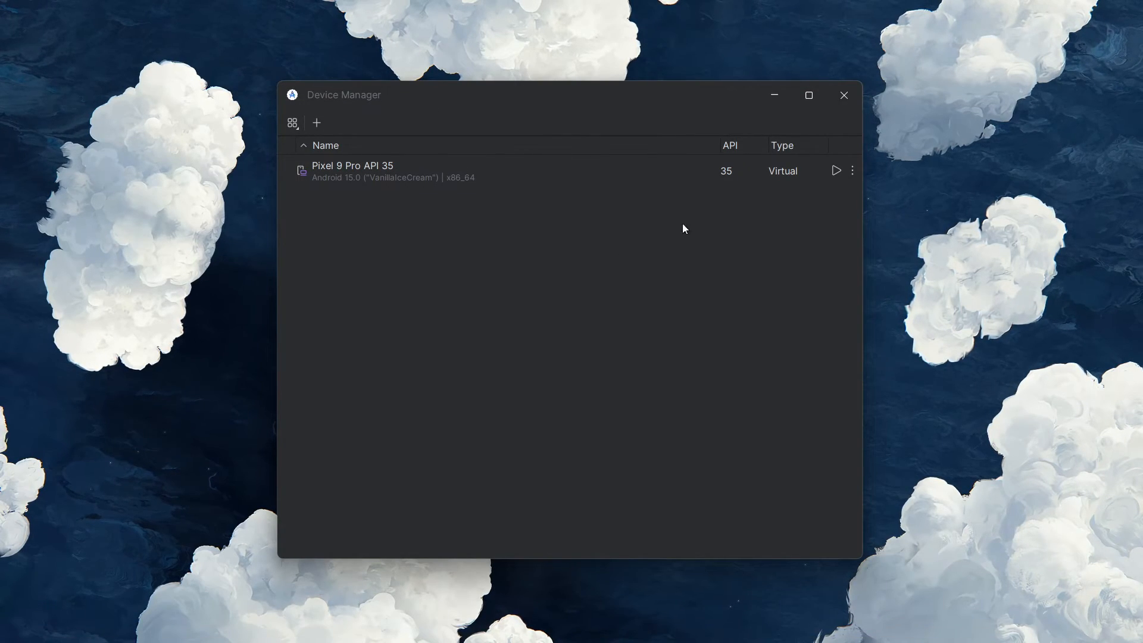
click(836, 173)
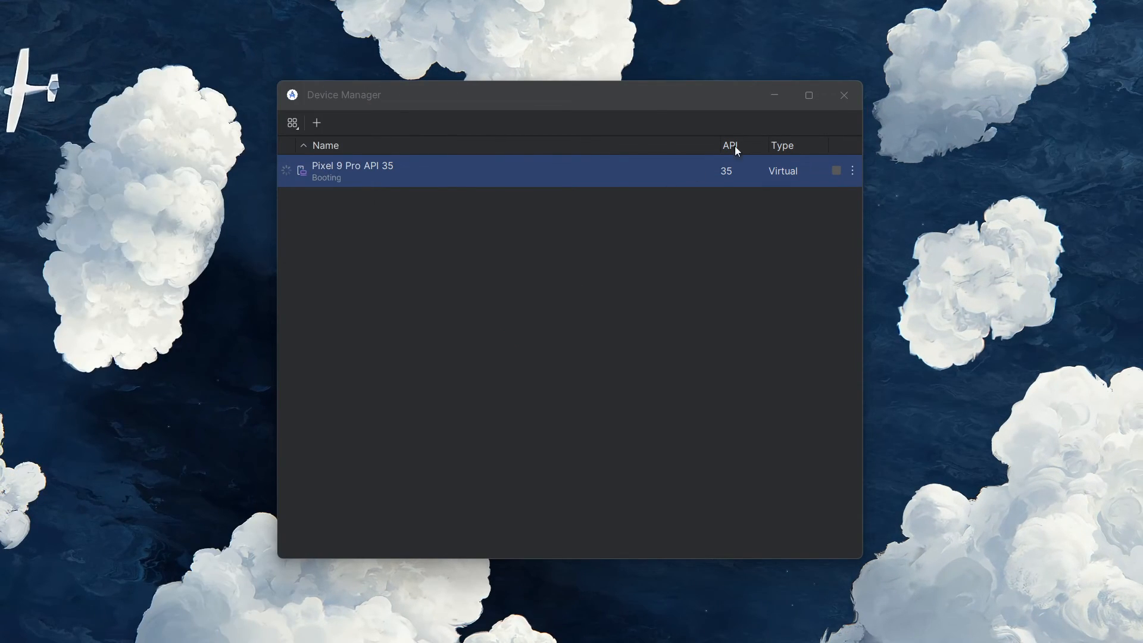
click(844, 94)
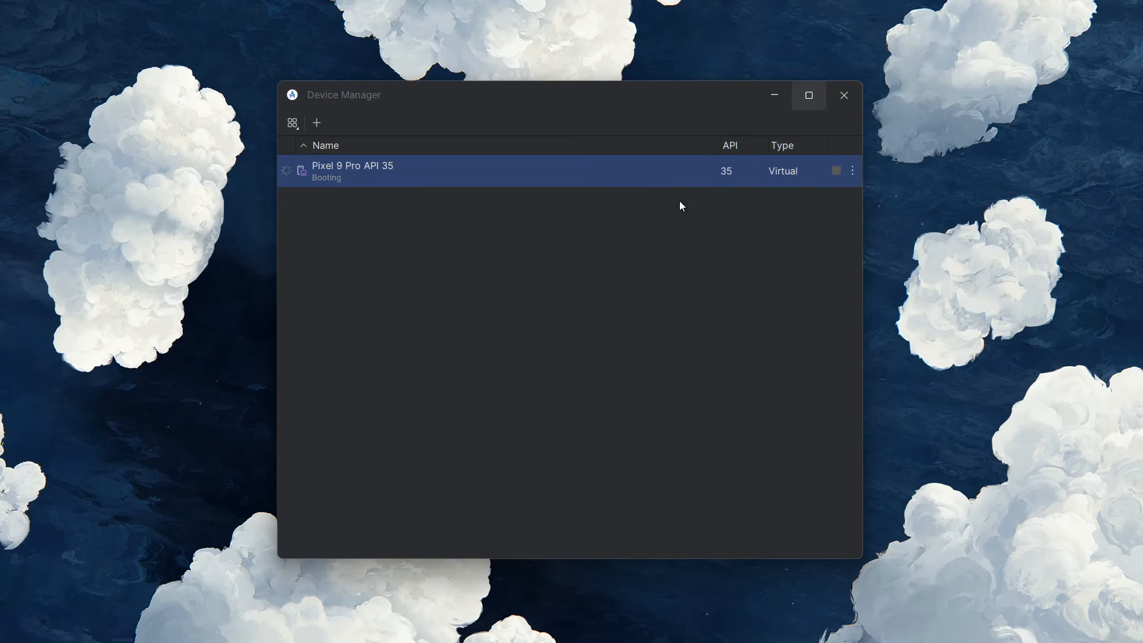
Step: Create a Basic Views Activity project named My Application 01 with Kotlin, minimum SDK API 24 and Kotlin DSL build configuration
click(566, 326)
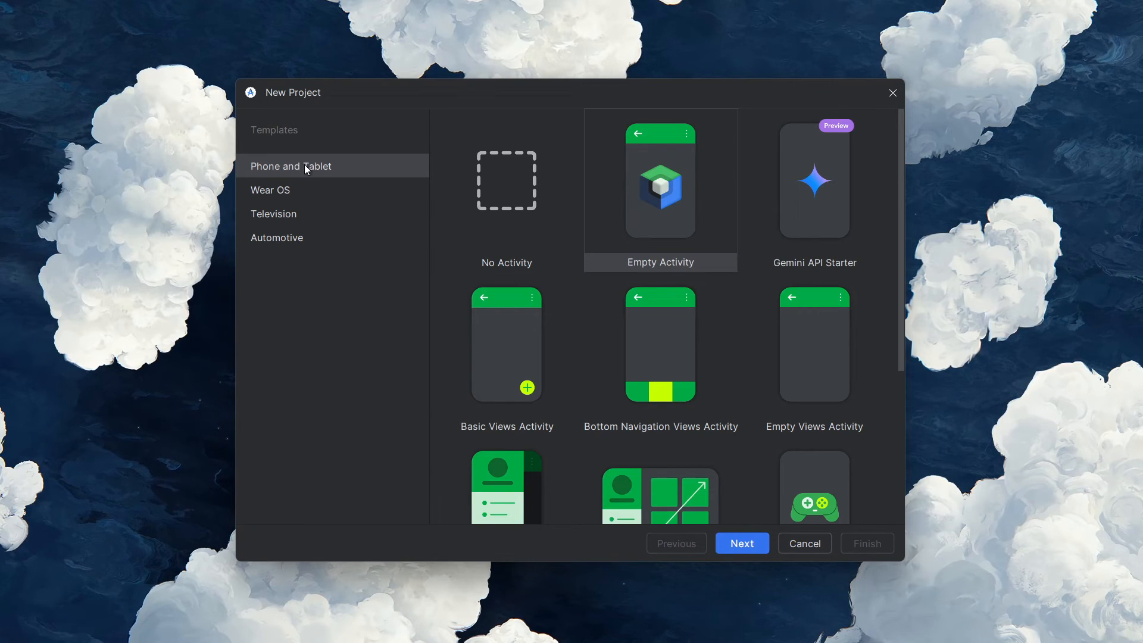
click(517, 398)
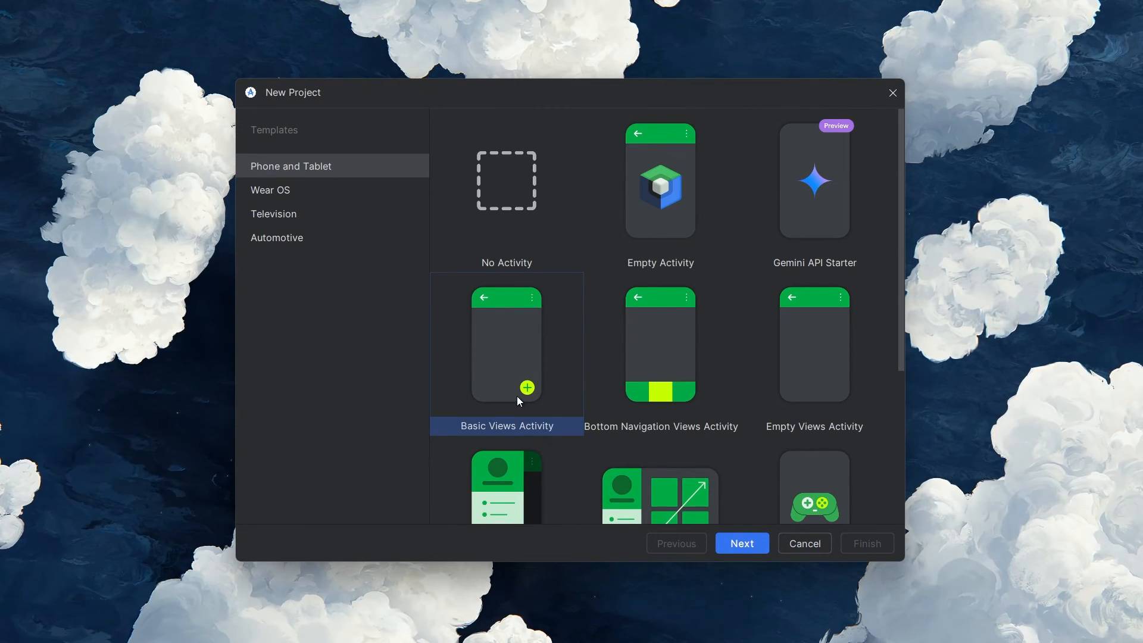
click(738, 543)
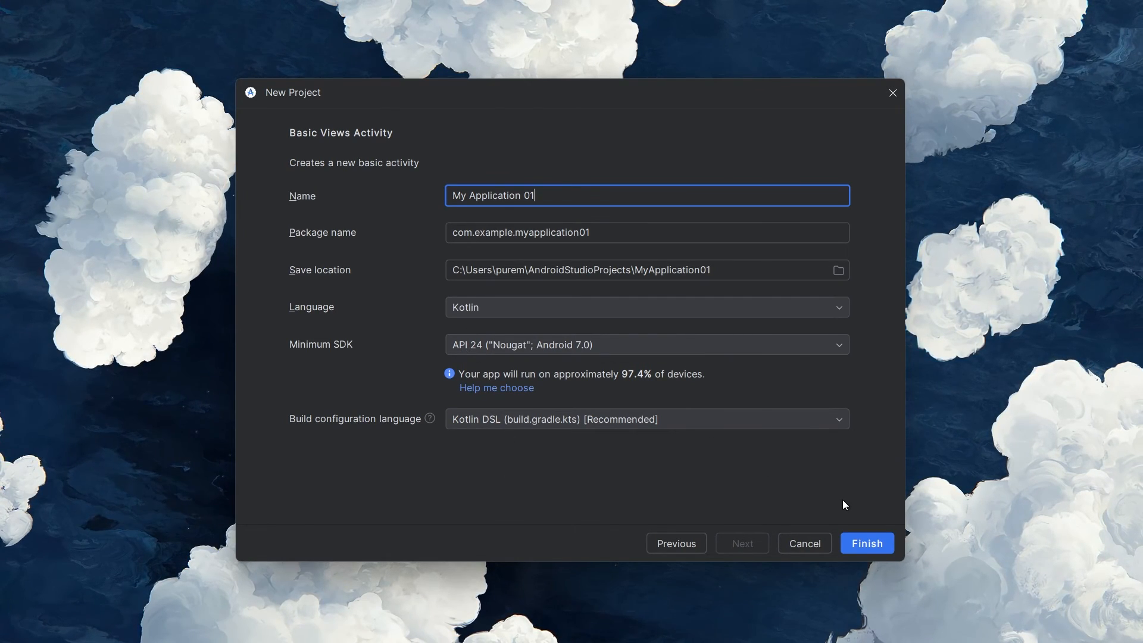
click(883, 543)
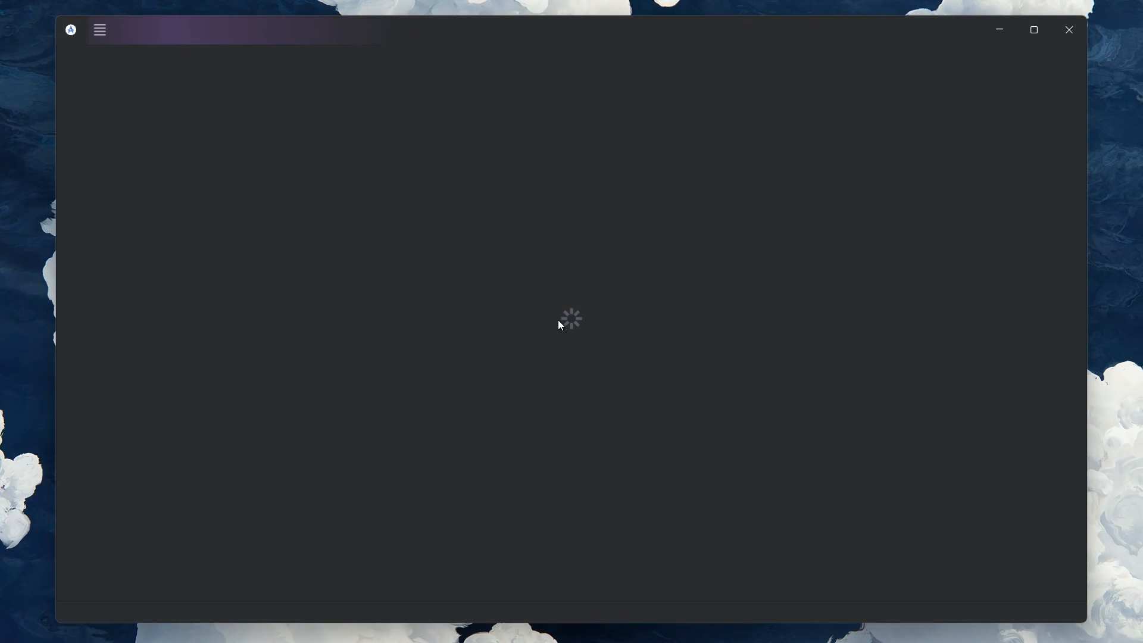